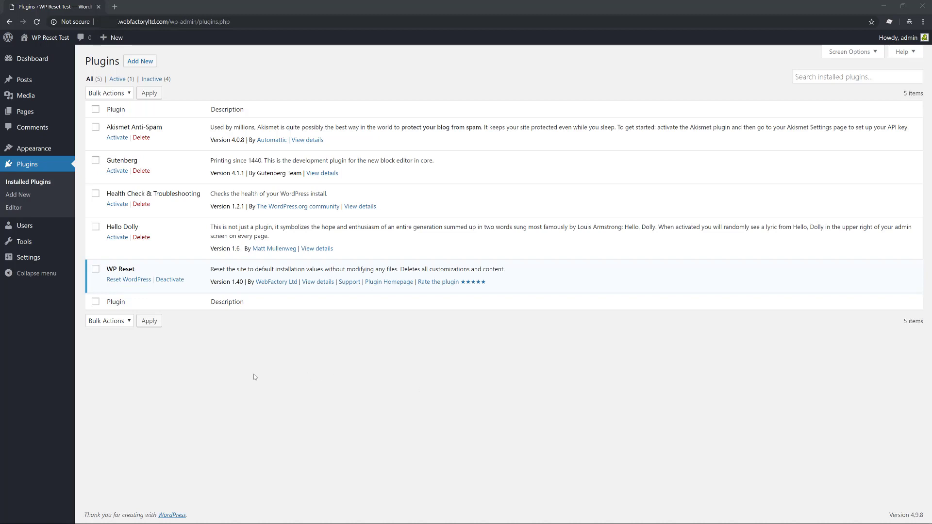
- Search the plugin directory for 'wp reset', then go to Tools > WP Reset
left_click(140, 61)
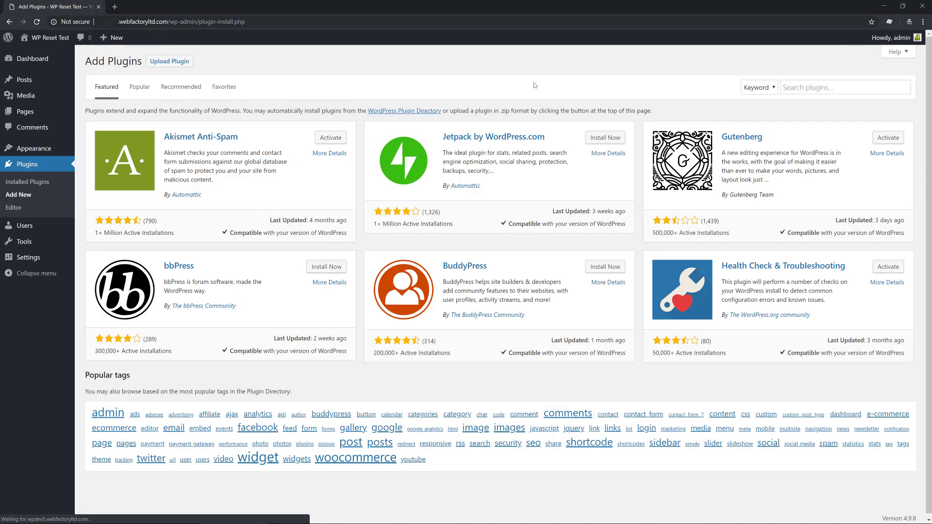
left_click(798, 87)
left_click(800, 166)
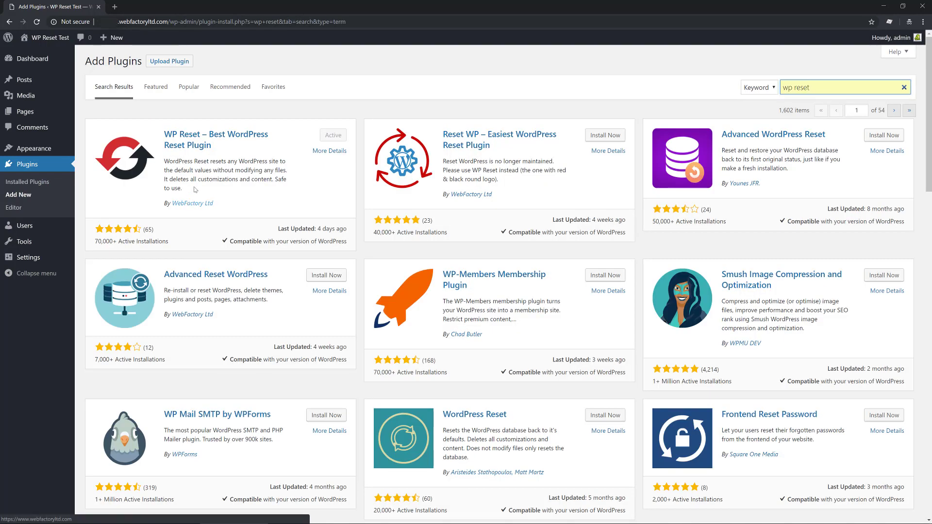
left_click_drag(209, 170, 233, 170)
left_click(277, 178)
mouse_move(32, 242)
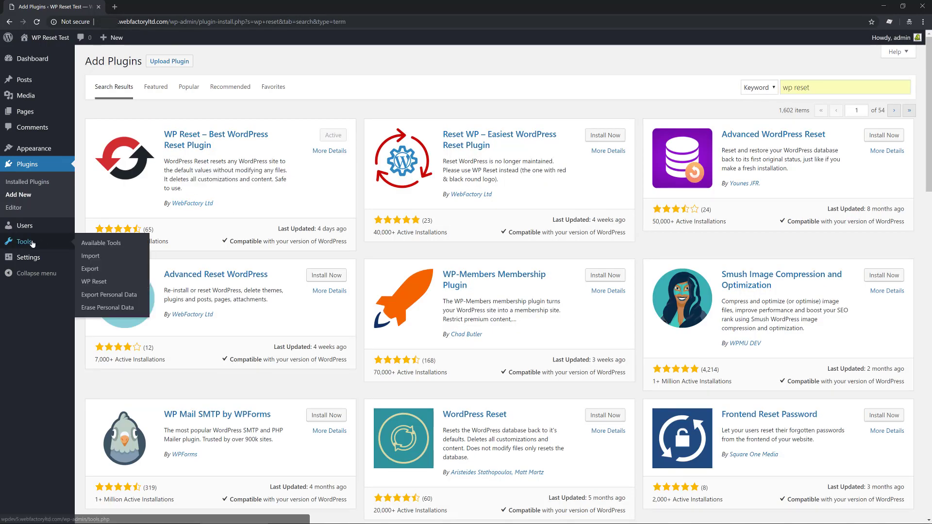
left_click(93, 281)
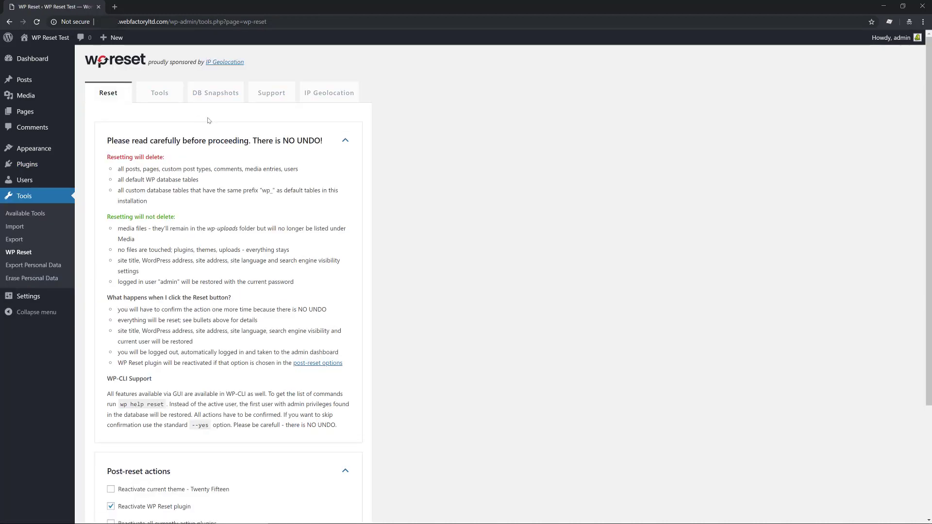
- Switch to WP Reset's DB Snapshots tab and start creating a new snapshot
left_click(216, 98)
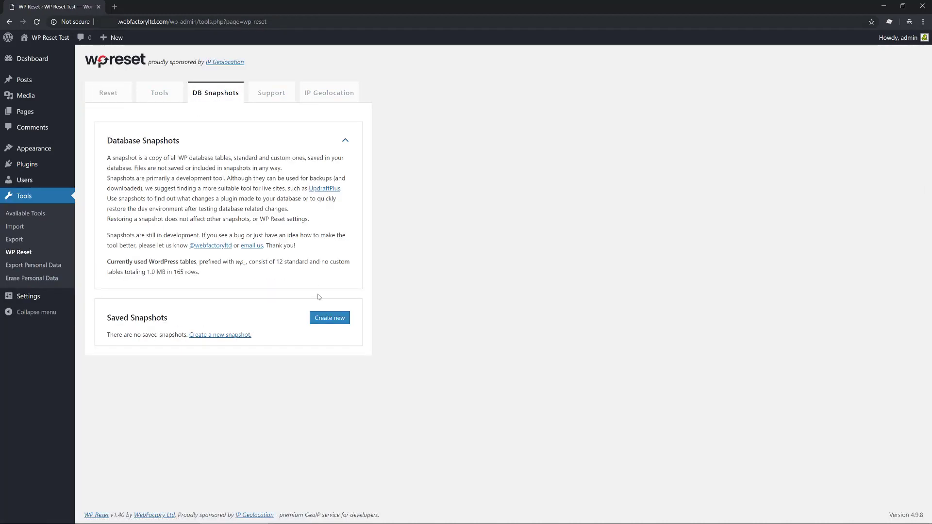
left_click(331, 318)
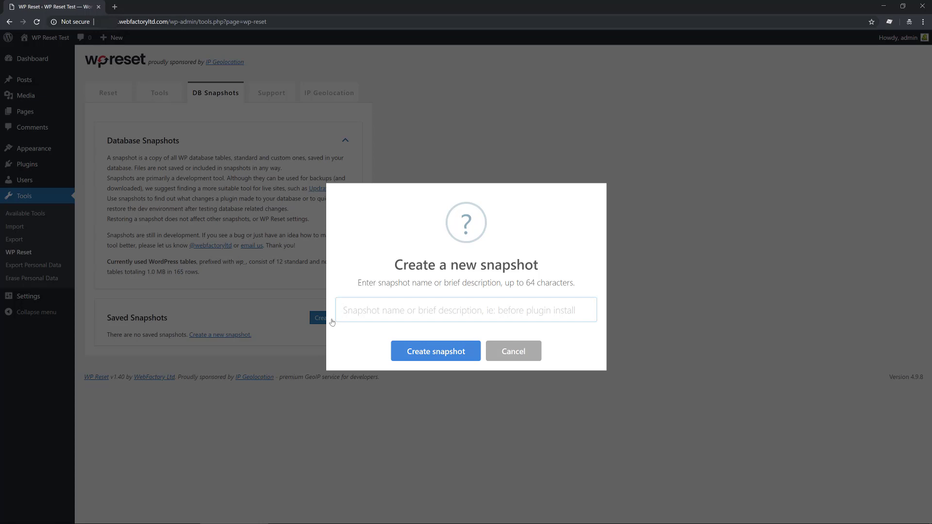
- Create a database snapshot named 'clean install' and dismiss the confirmation
type("clean install")
left_click(426, 351)
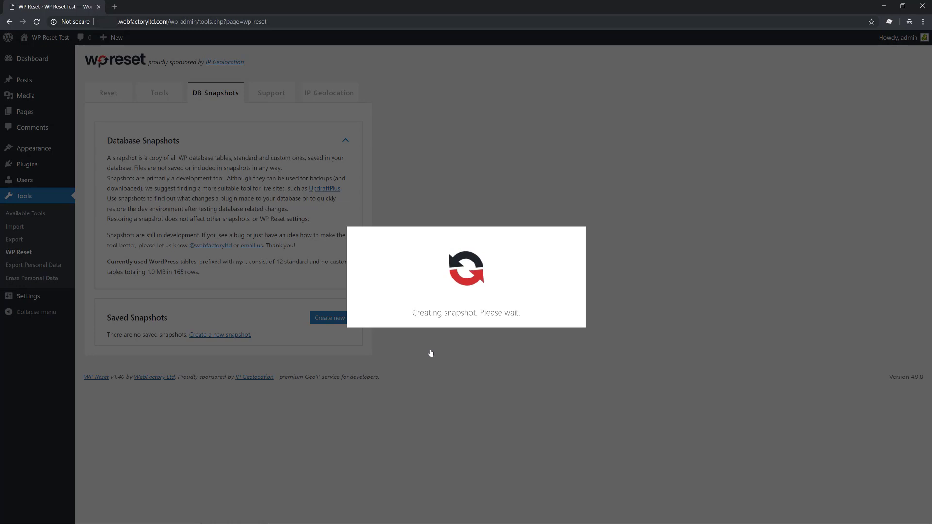
left_click(465, 326)
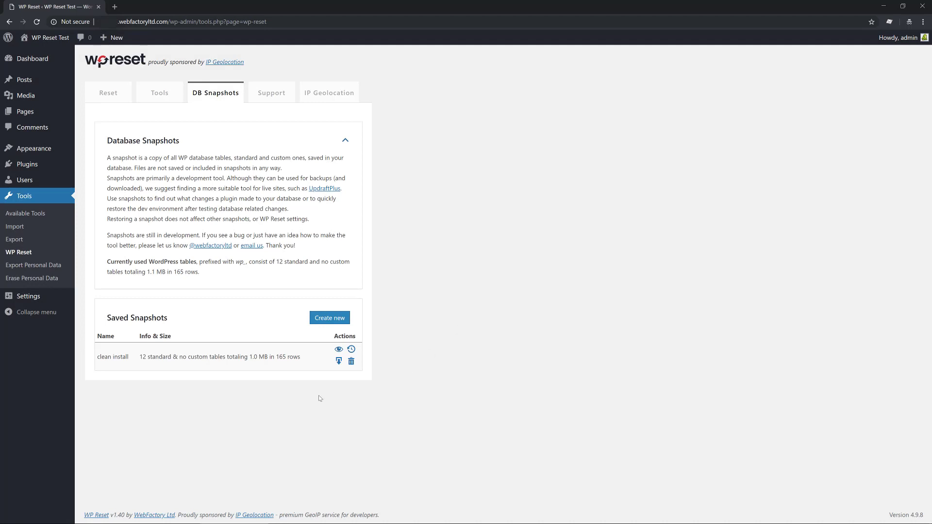
left_click_drag(141, 357, 219, 357)
left_click(219, 357)
- Install and activate Yoast SEO from the Popular plugins list, then return to WP Reset
mouse_move(50, 168)
left_click(97, 180)
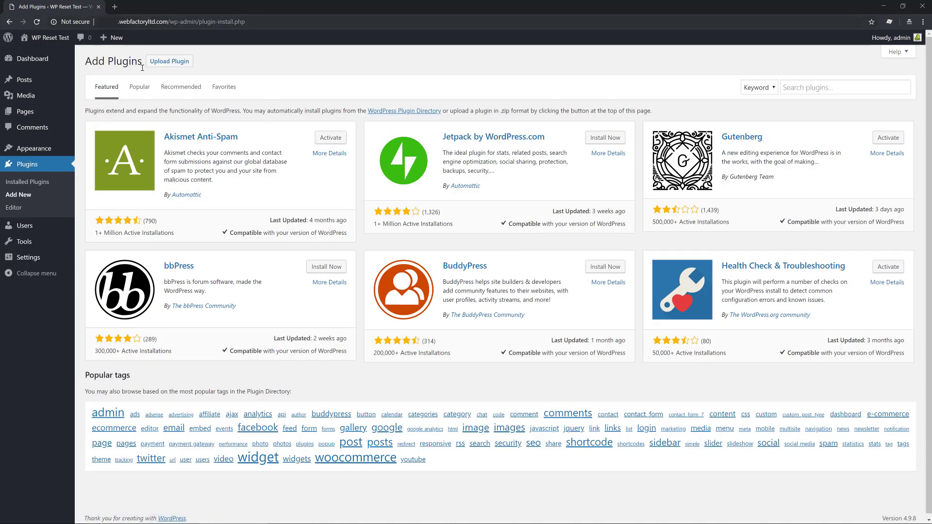
left_click(139, 87)
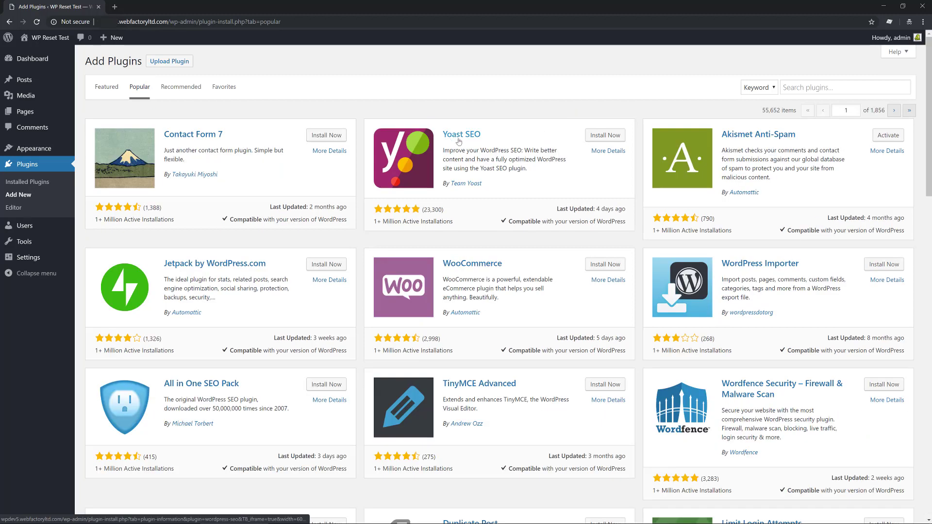
left_click(611, 136)
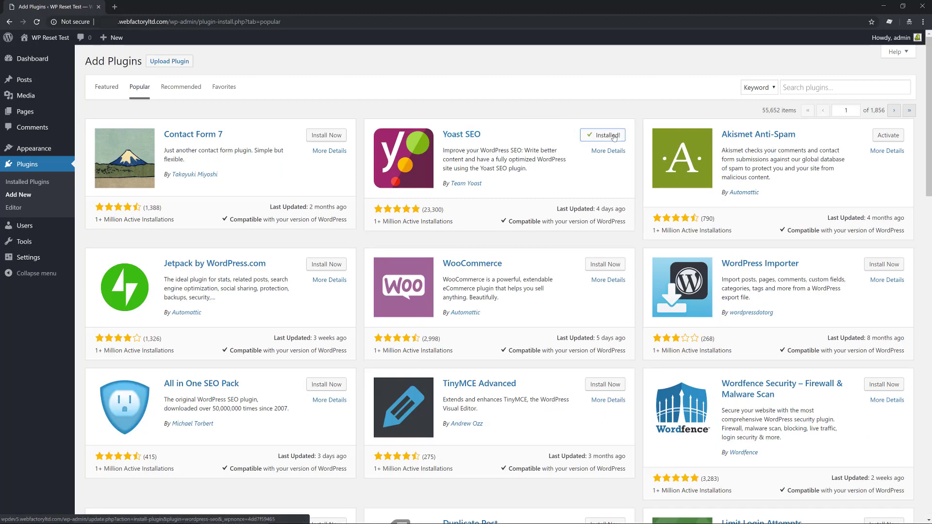
left_click(607, 137)
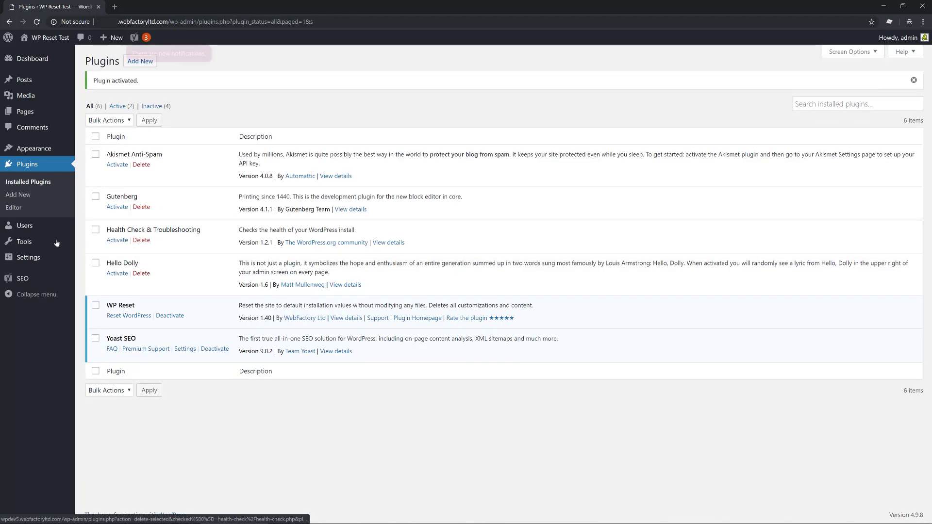
mouse_move(54, 242)
left_click(98, 284)
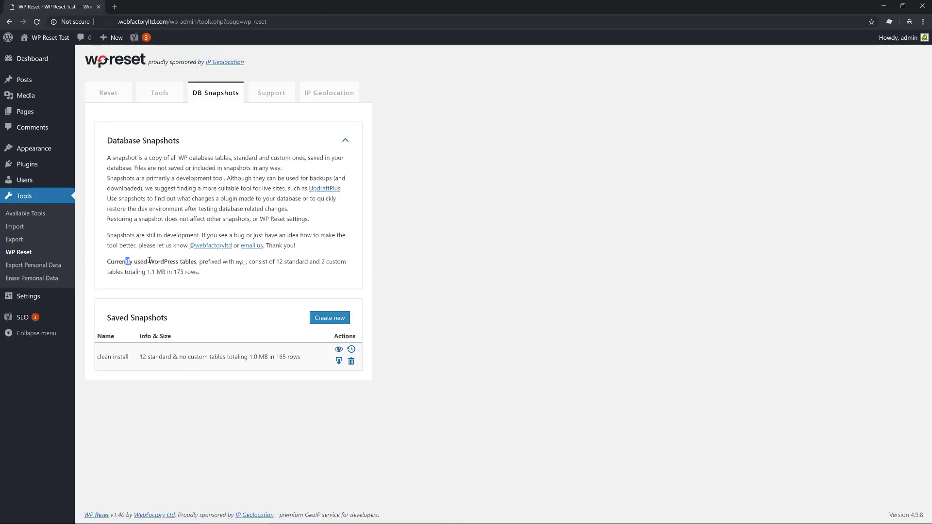
- Review the current table totals (2 custom tables, 173 rows) and compare against the clean install snapshot
left_click_drag(126, 262, 181, 263)
left_click(189, 262)
left_click_drag(312, 262, 337, 261)
left_click(331, 263)
left_click_drag(173, 272, 183, 272)
left_click(184, 273)
left_click(339, 350)
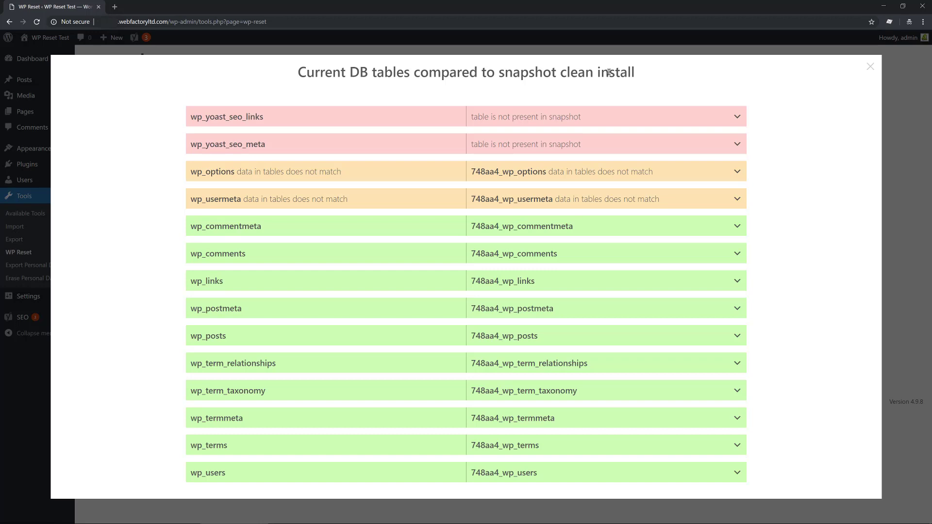
- Inspect the wp_yoast_seo_links CREATE TABLE definition, then expand the wp_options differences
left_click(338, 118)
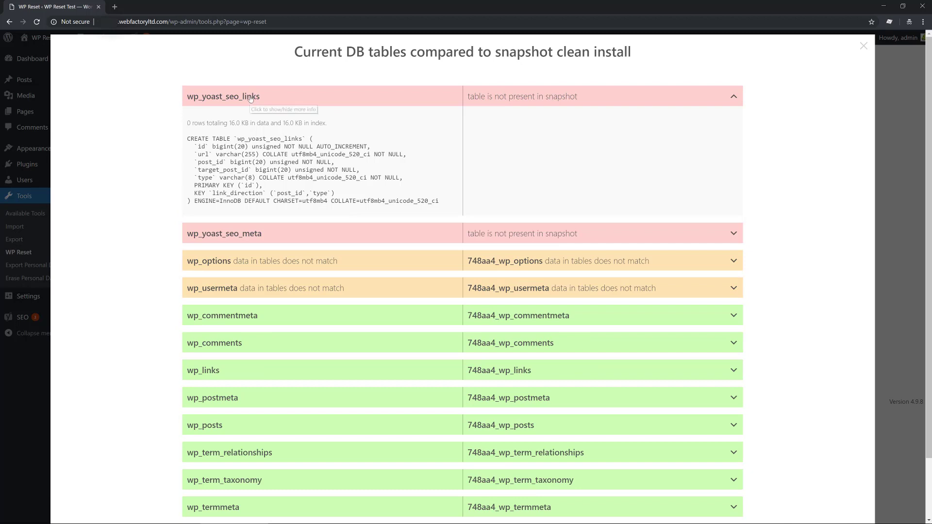
left_click_drag(254, 147, 335, 195)
left_click(476, 161)
left_click(733, 96)
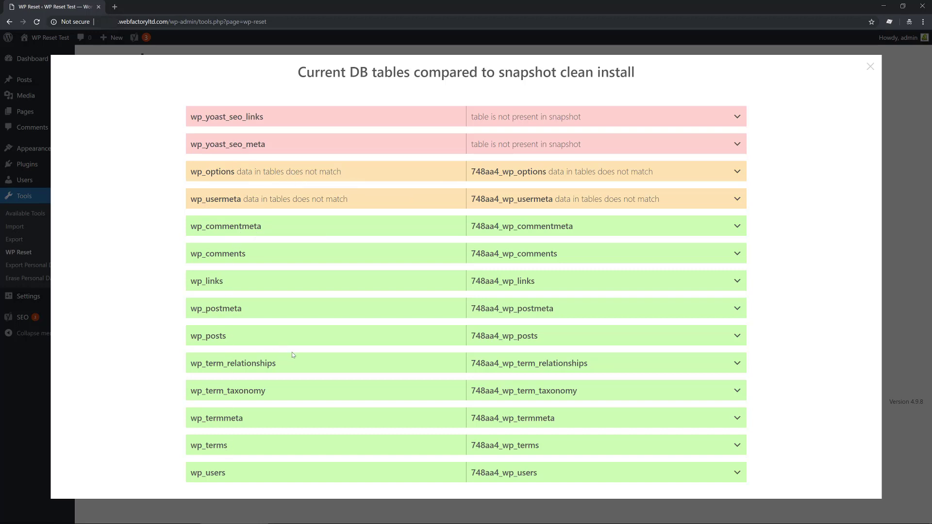
left_click(353, 176)
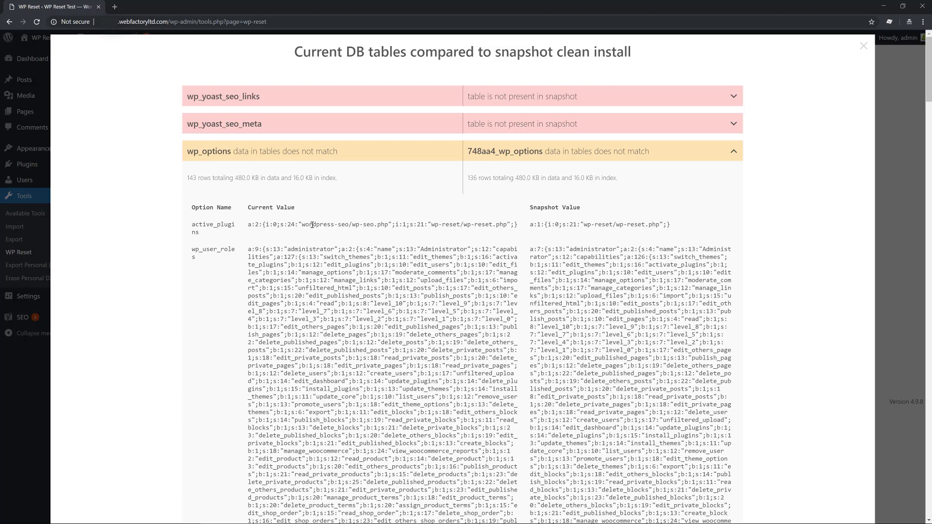
- Compare active_plugins values, noting the added wordpress-seo/wp-seo.php entry
left_click_drag(562, 225, 657, 222)
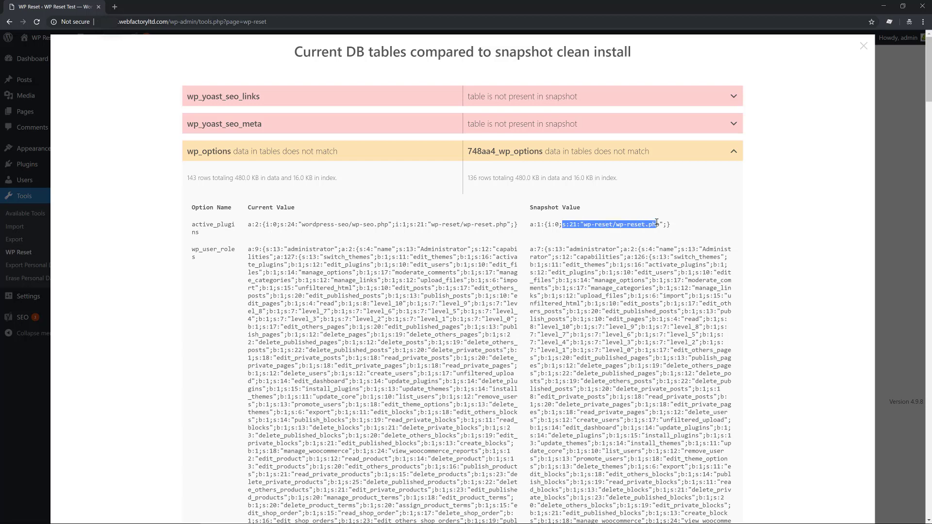
left_click_drag(305, 224, 388, 226)
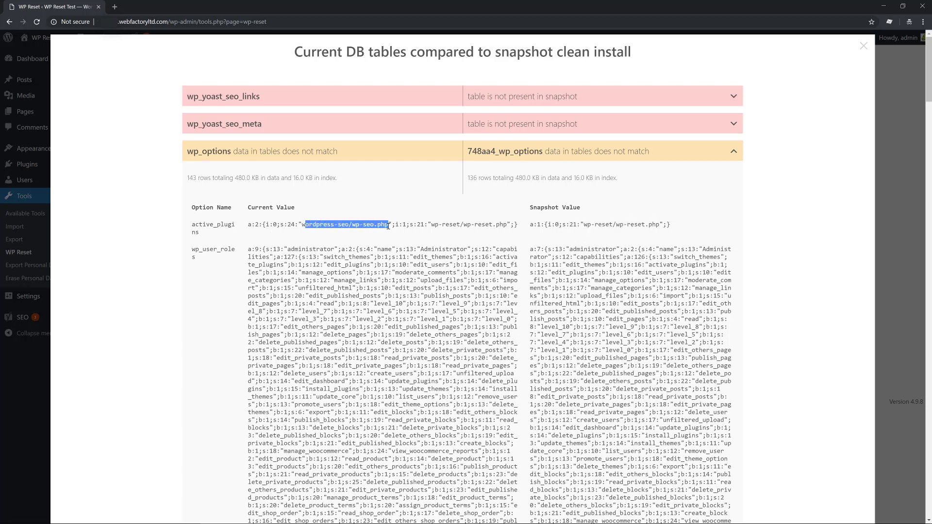
left_click(389, 226)
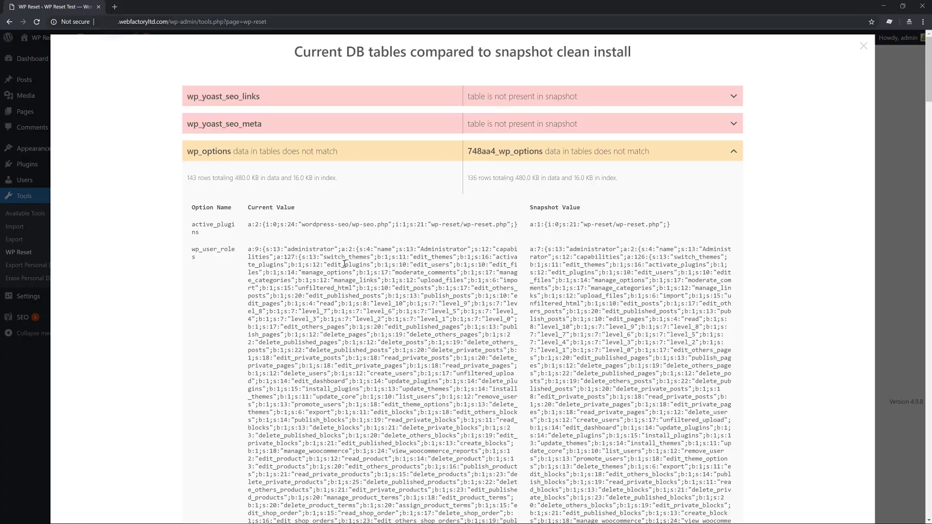
scroll(344, 263, "down", 20)
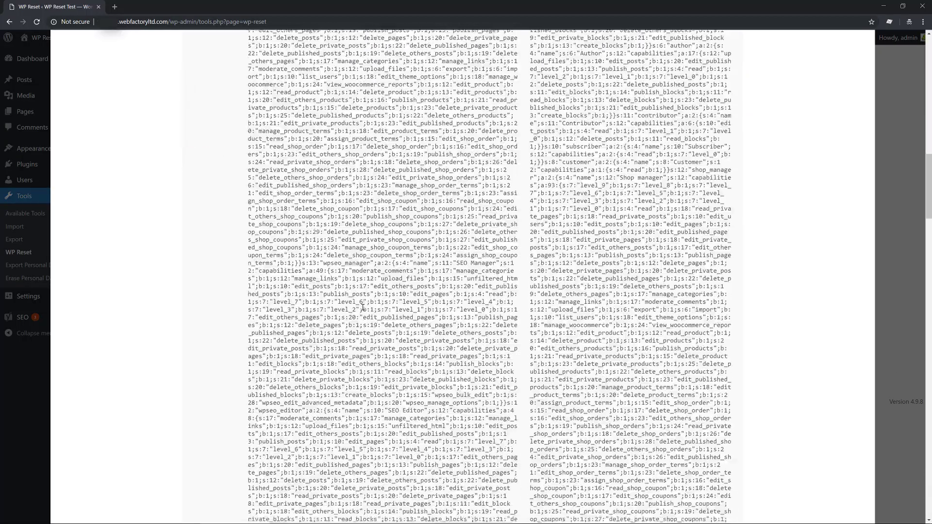
scroll(363, 307, "down", 2)
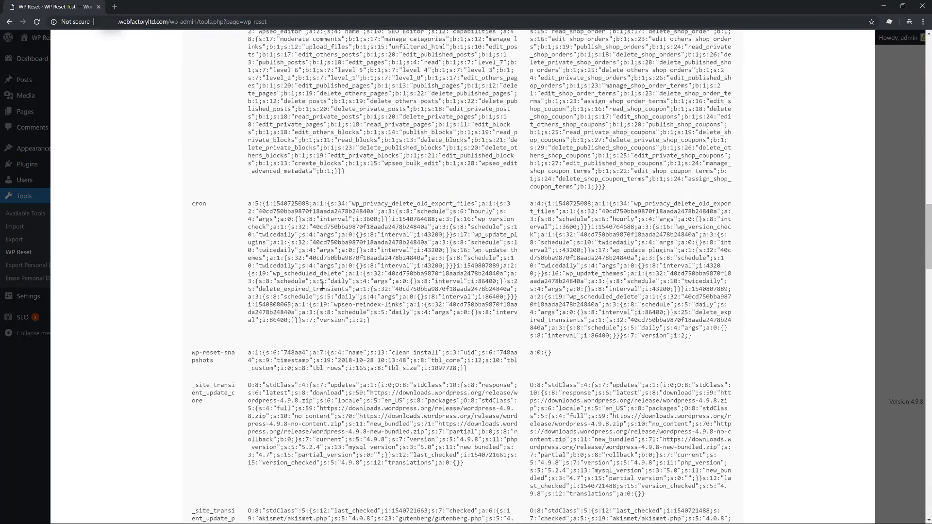
scroll(330, 280, "down", 15)
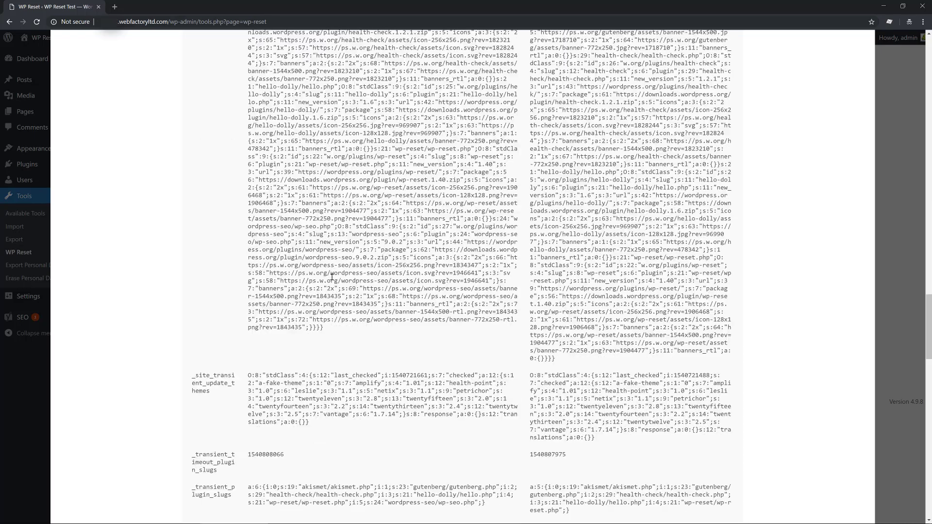
scroll(332, 280, "down", 4)
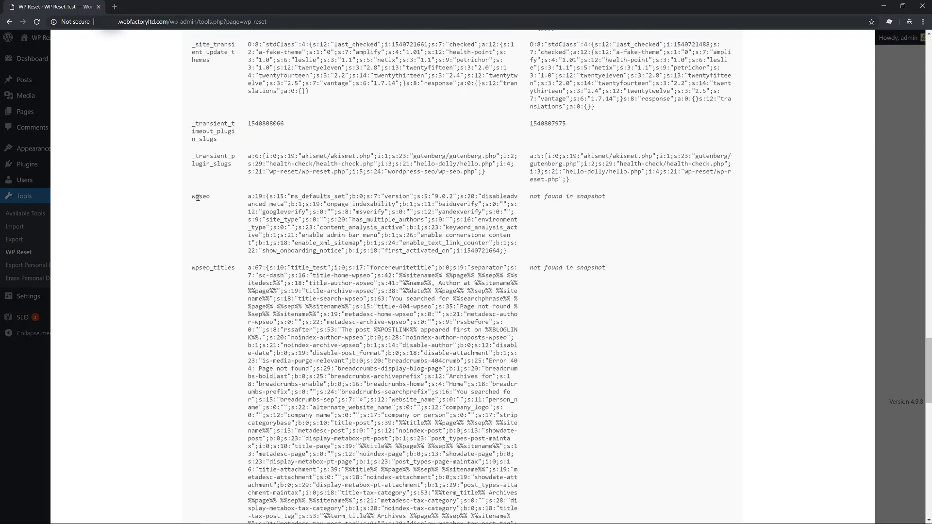
- Check the wpseo option marked 'not found in snapshot', then close the comparison
left_click_drag(280, 196, 382, 221)
left_click(427, 236)
left_click_drag(531, 195, 584, 223)
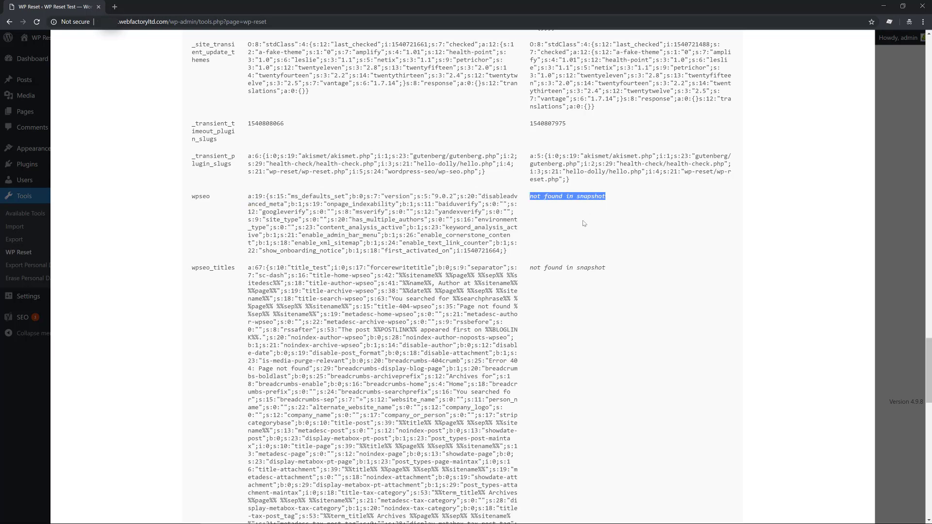
scroll(585, 223, "down", 20)
scroll(583, 223, "down", 1)
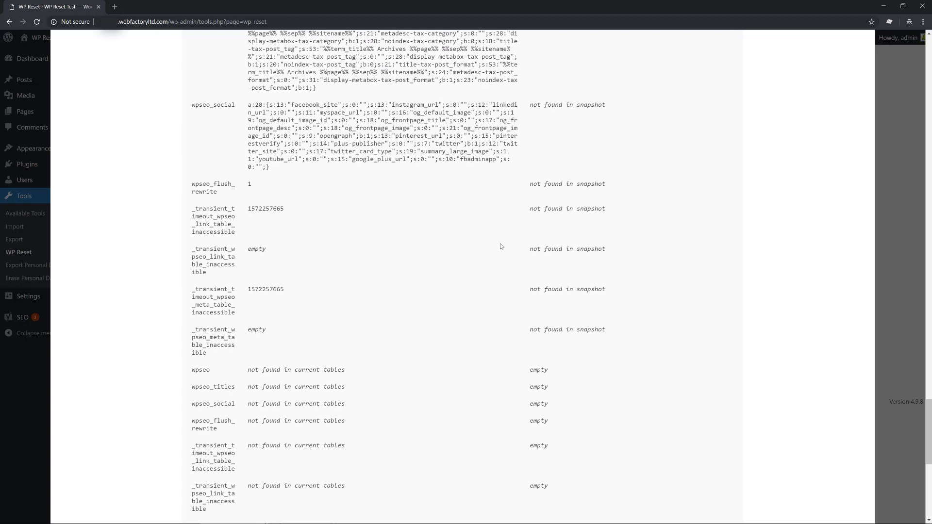
left_click(889, 240)
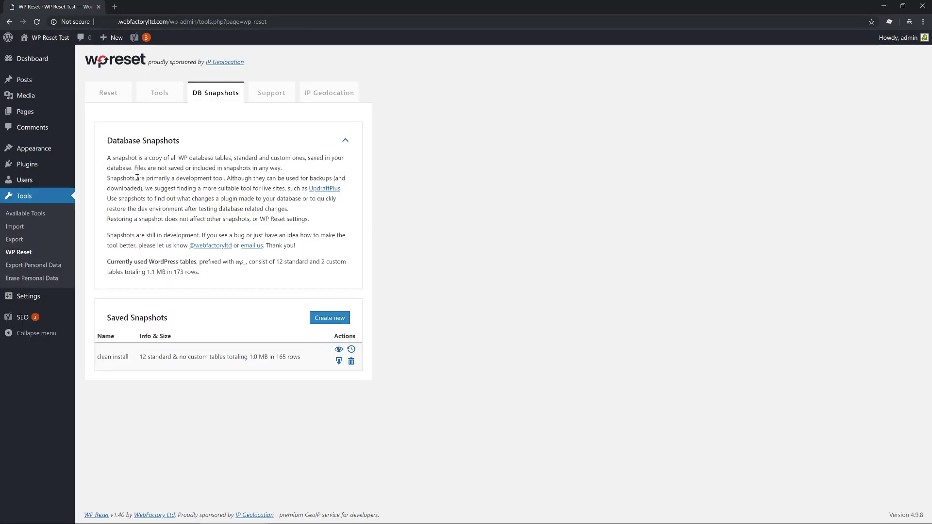
- Deactivate and delete Yoast SEO from Installed Plugins, then return to WP Reset
mouse_move(83, 166)
left_click(48, 168)
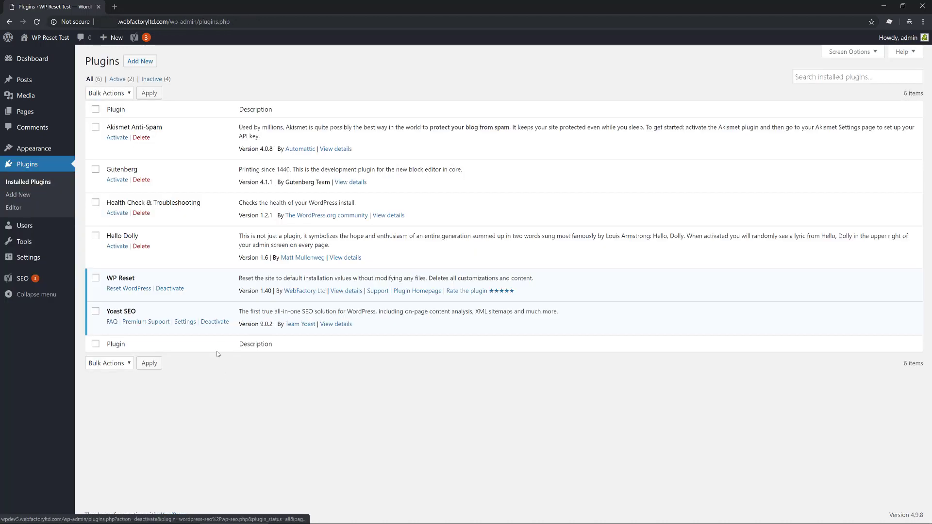
left_click(214, 321)
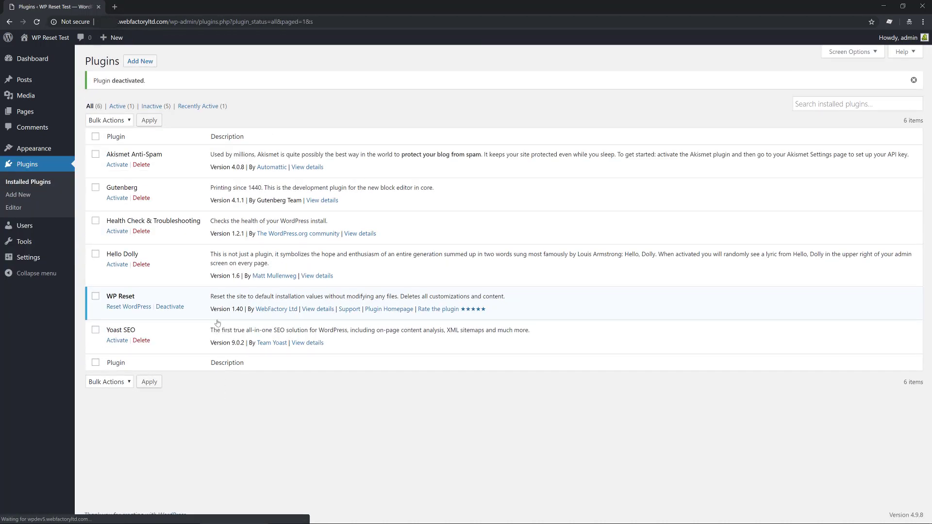
left_click(141, 340)
left_click(505, 70)
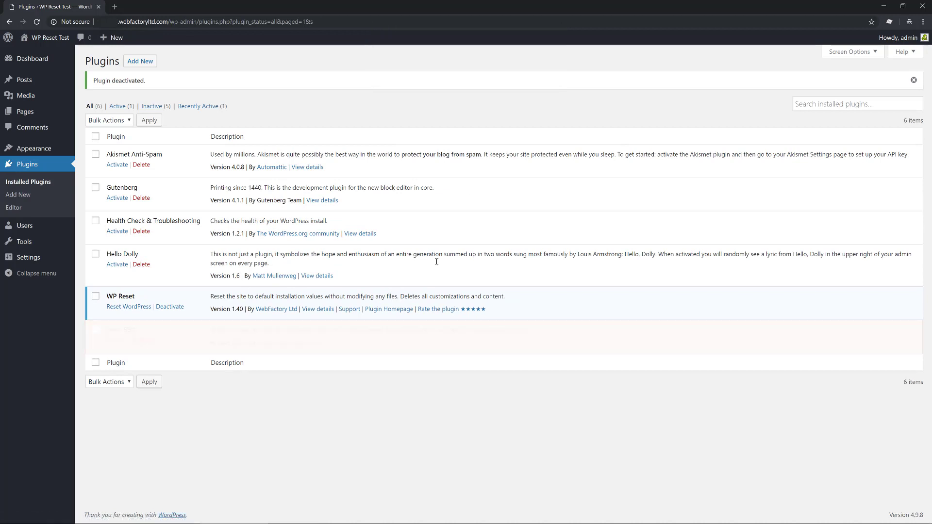
mouse_move(40, 244)
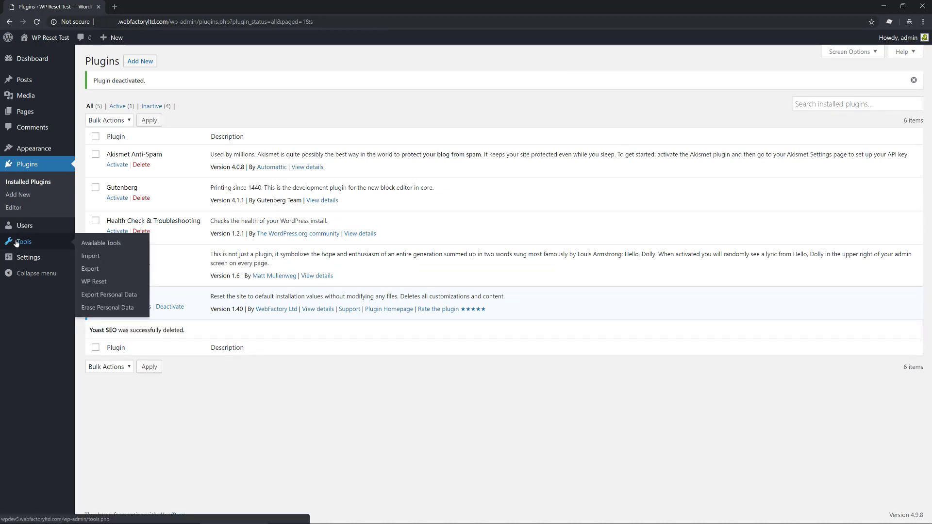
left_click(94, 284)
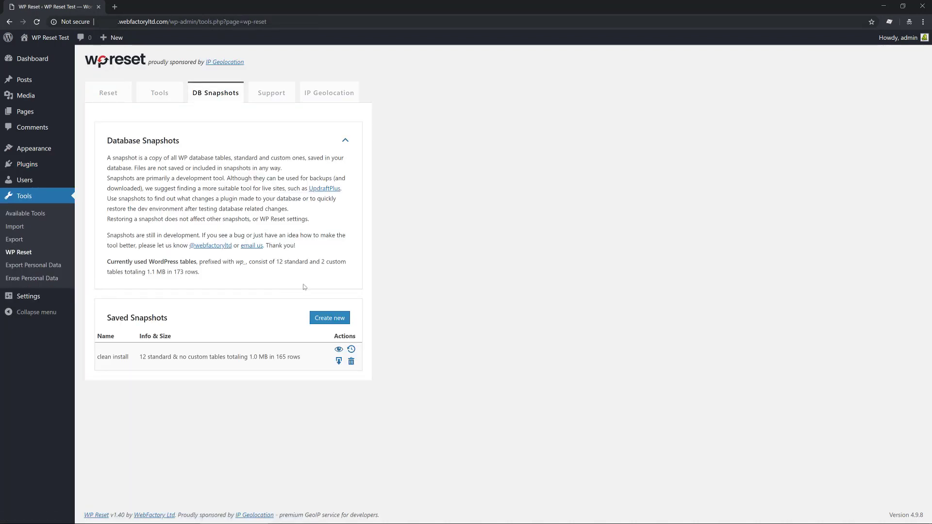
left_click_drag(149, 262, 174, 261)
left_click(177, 262)
left_click_drag(320, 262, 343, 260)
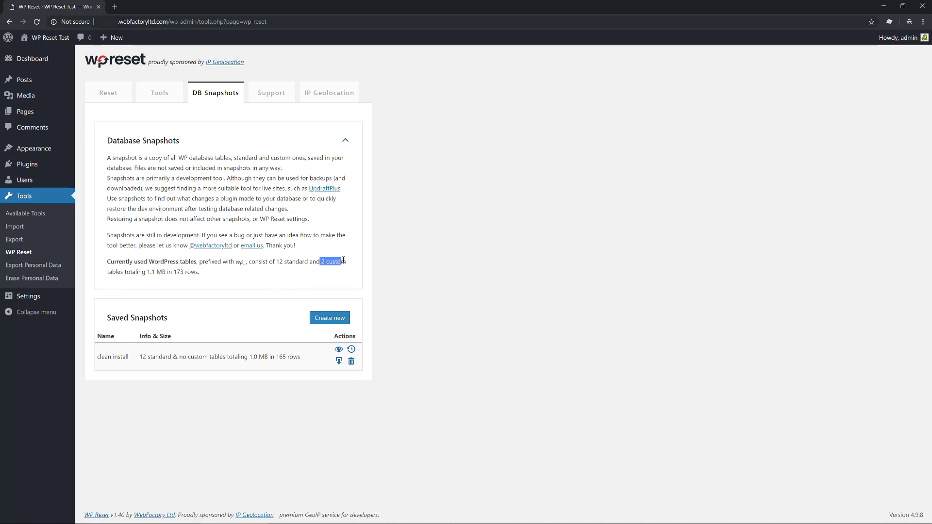
left_click(129, 272)
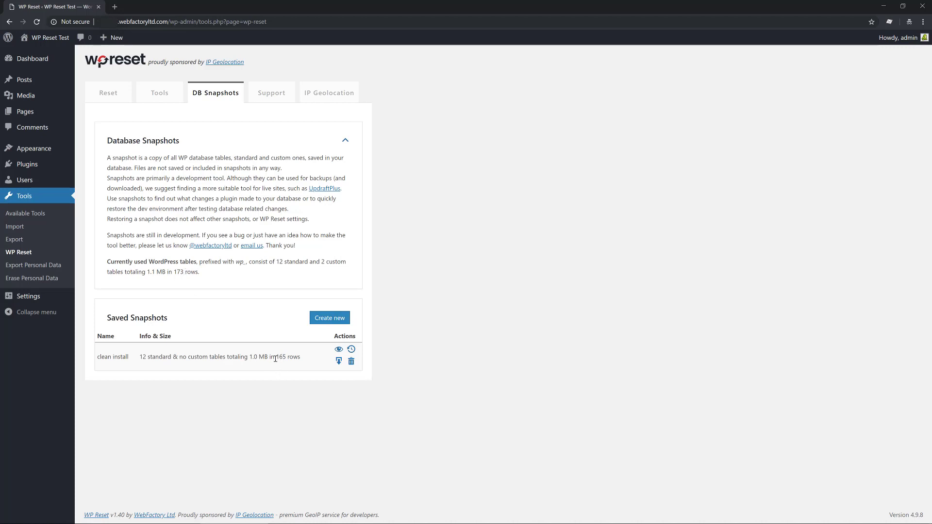
- Restore the clean install snapshot over the database and check it shows 12 standard tables
left_click(350, 351)
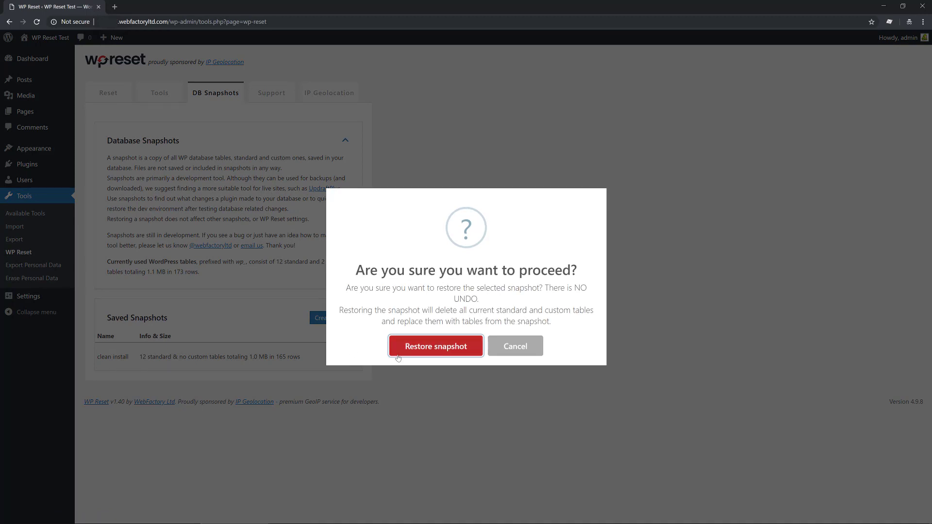
left_click(452, 347)
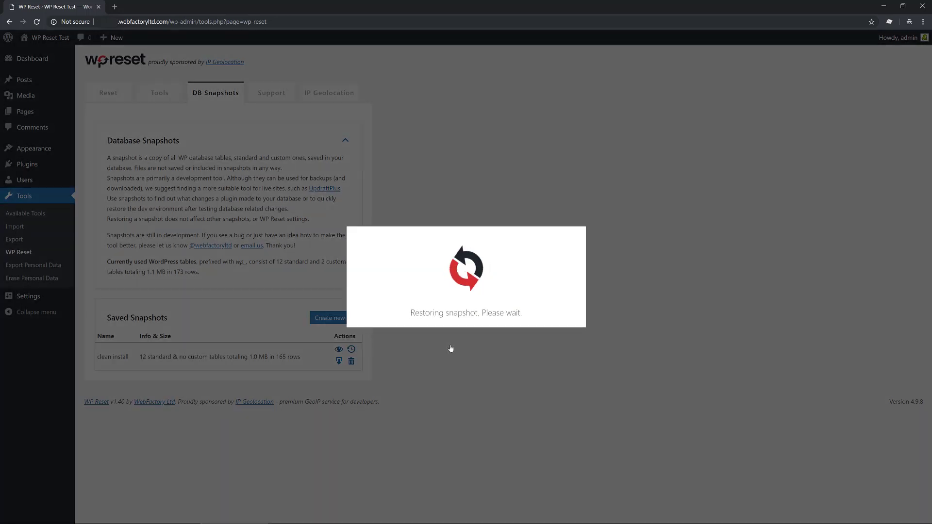
left_click(466, 339)
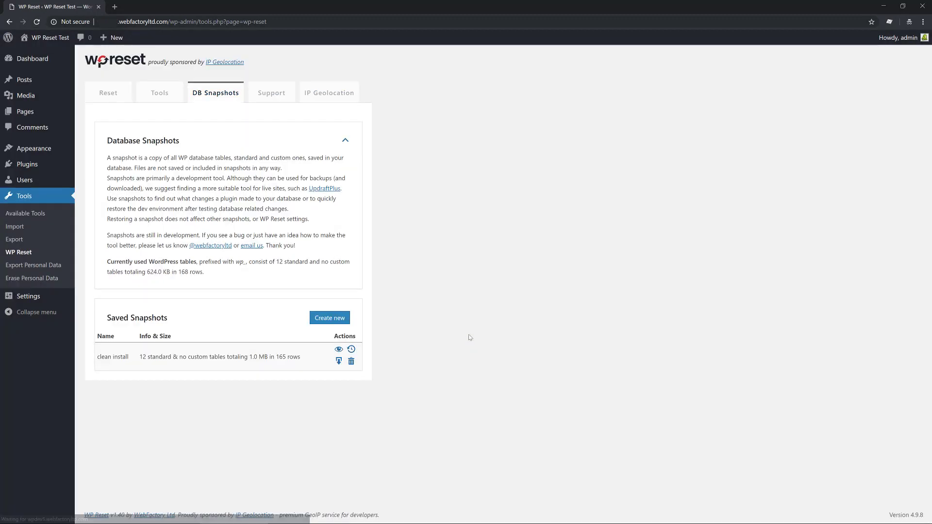
left_click_drag(269, 262, 317, 261)
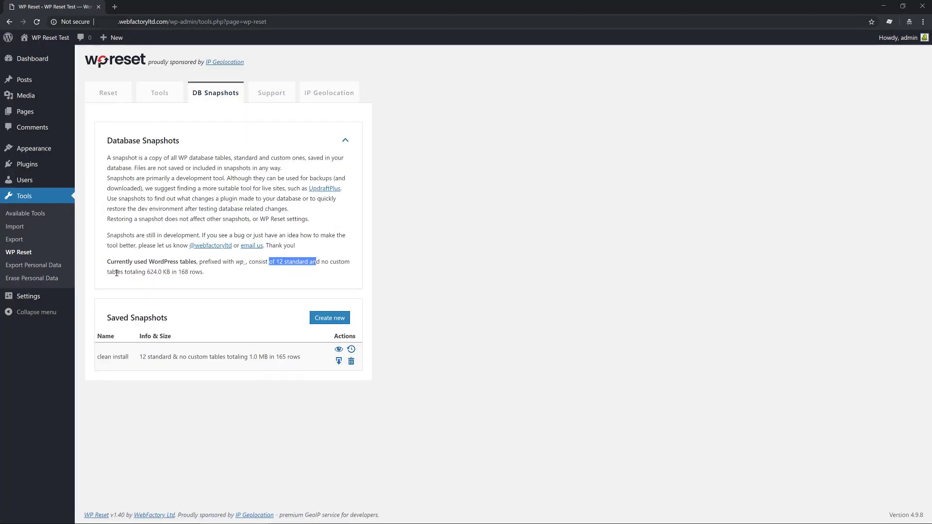
left_click_drag(117, 272, 130, 273)
left_click(176, 272)
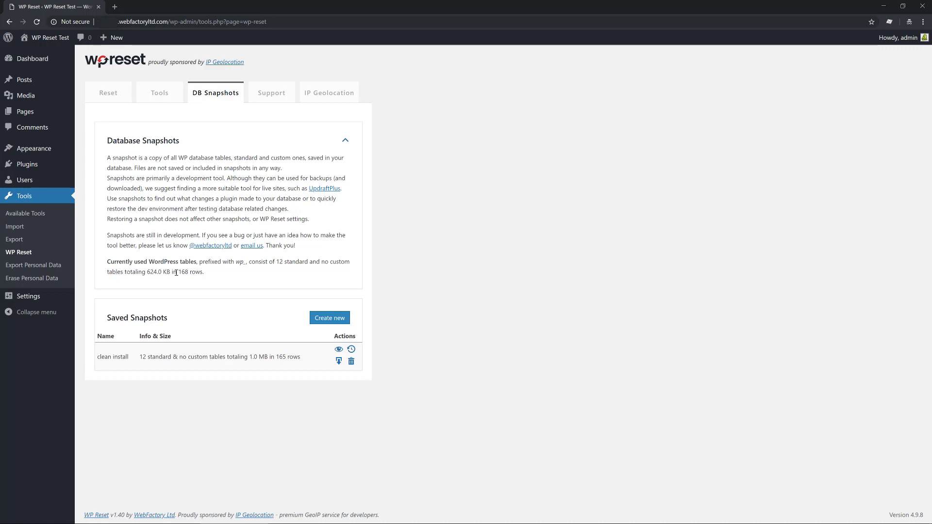